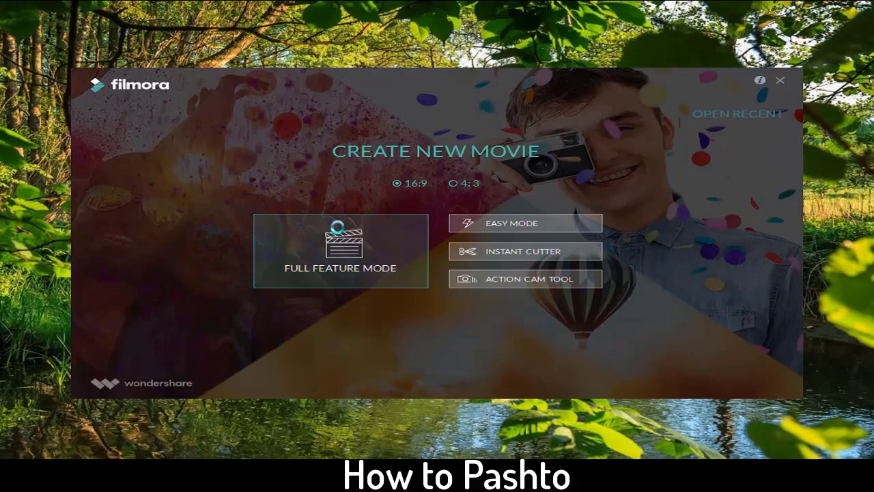
Step: Choose Full Feature Mode on the launcher to begin a new 16:9 movie
left_click(340, 251)
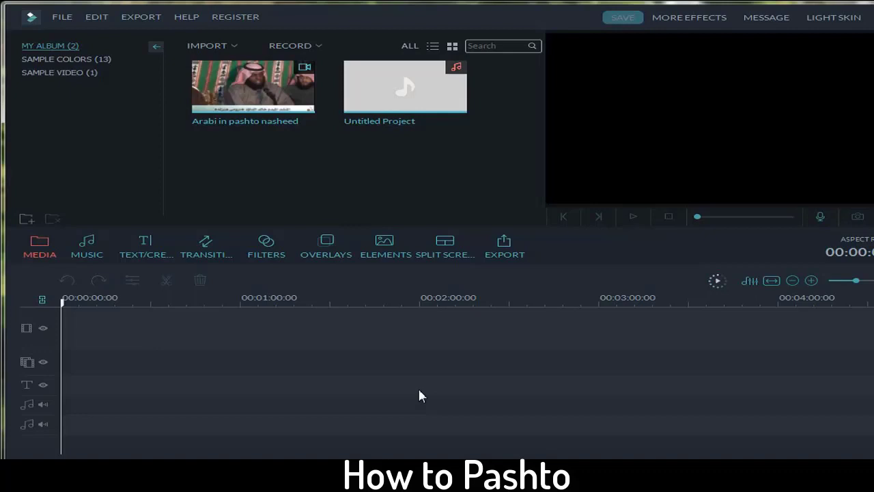
Step: Delete both existing clips from the media library, then minimise Filmora to the desktop
left_click_drag(480, 157, 198, 78)
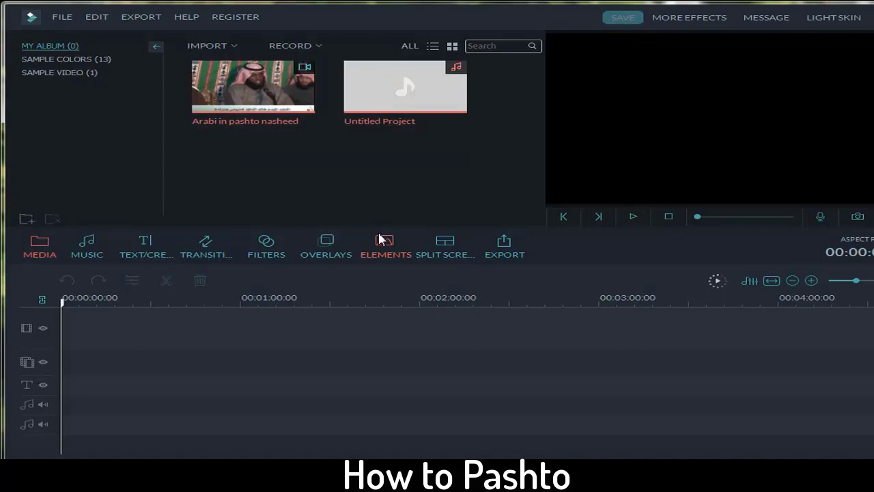
key("Delete")
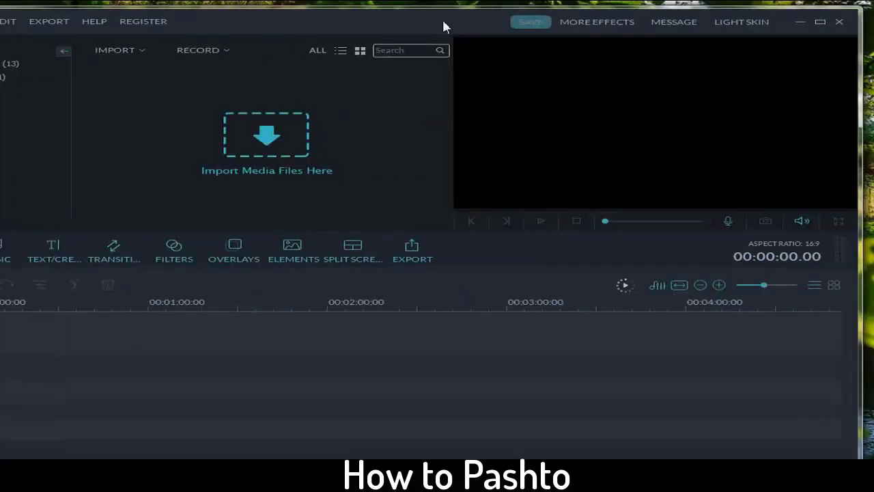
left_click(791, 31)
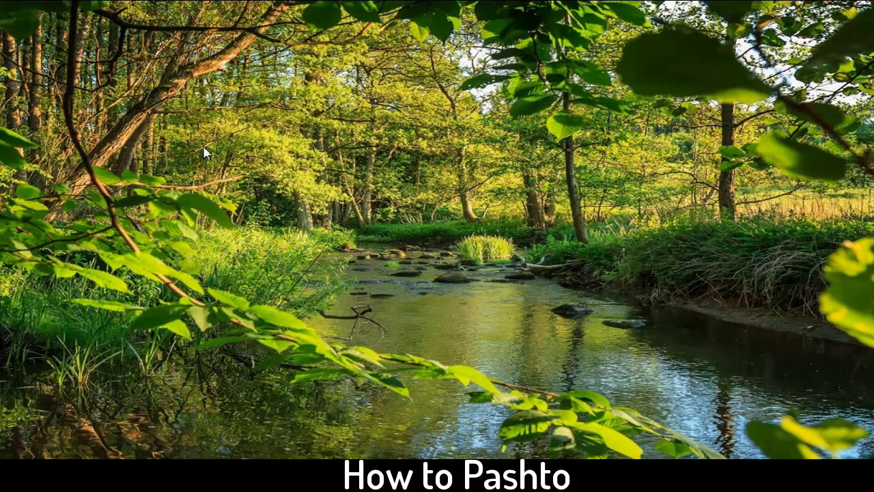
Step: Import 'Arabi in pashto nasheed.mp4' and the Untitled Project audio from Libraries > Videos into the media library
key("super")
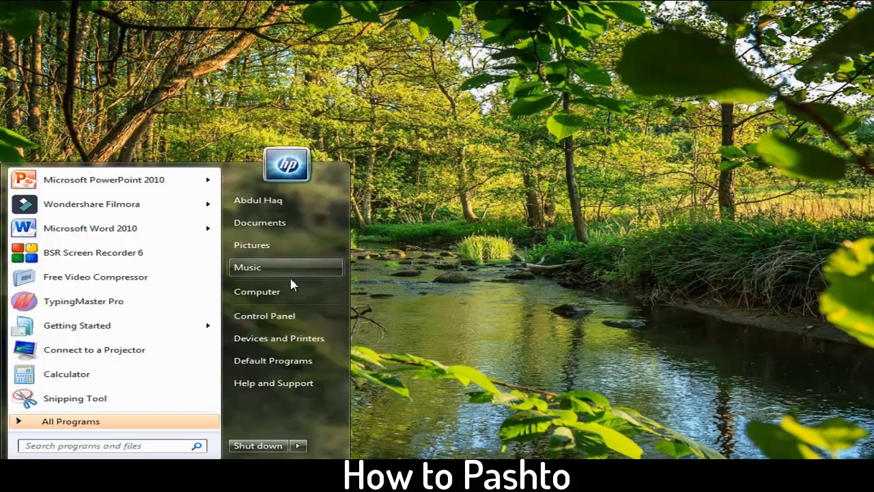
left_click(245, 291)
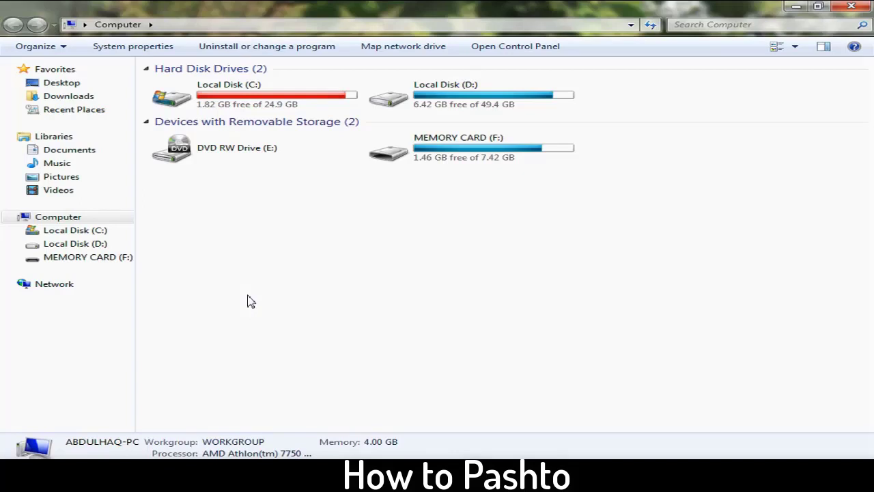
left_click(56, 191)
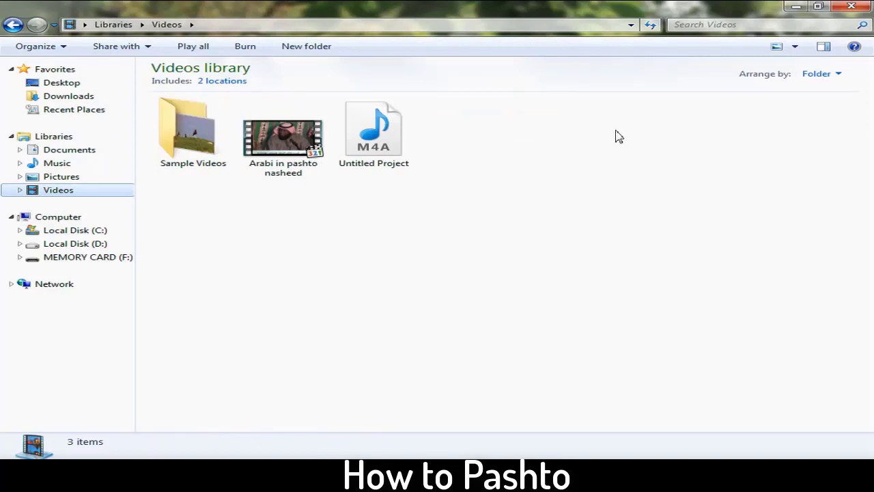
left_click_drag(615, 134, 265, 180)
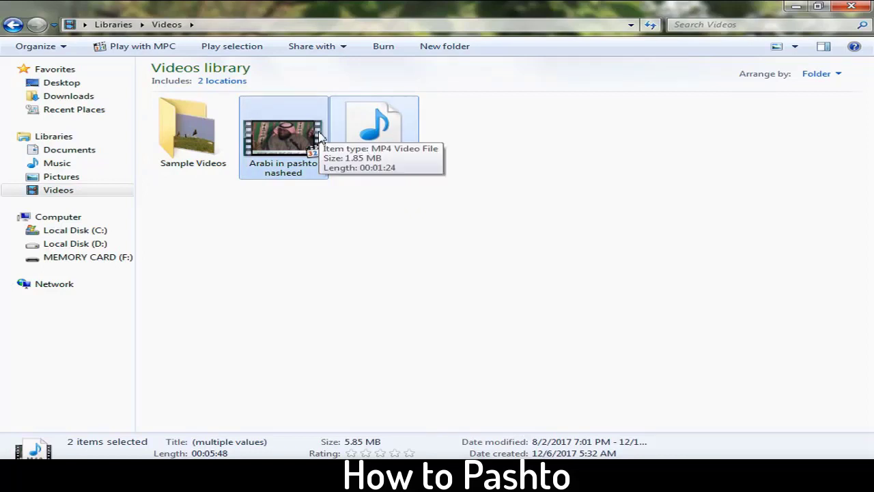
left_click_drag(327, 141, 240, 127)
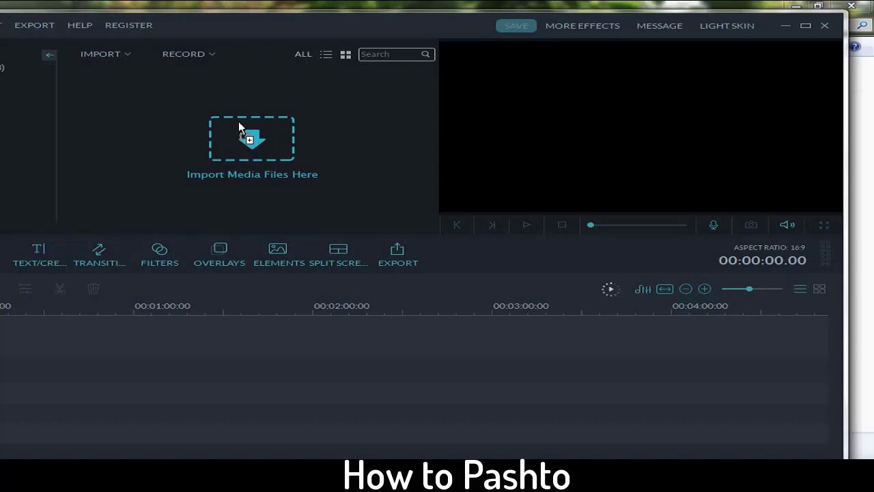
left_click_drag(241, 125, 241, 125)
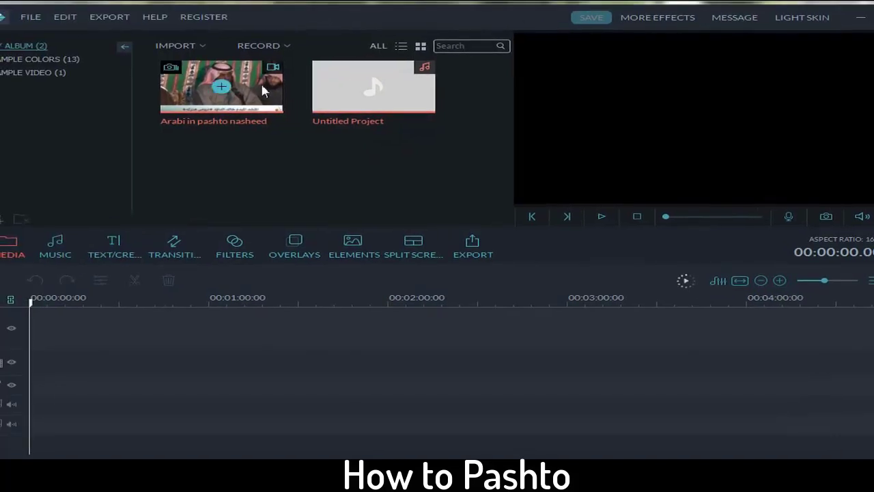
Step: Place the Arabi in pashto nasheed clip at the timeline start, deleting the Untitled Project audio clip
left_click_drag(261, 82, 92, 343)
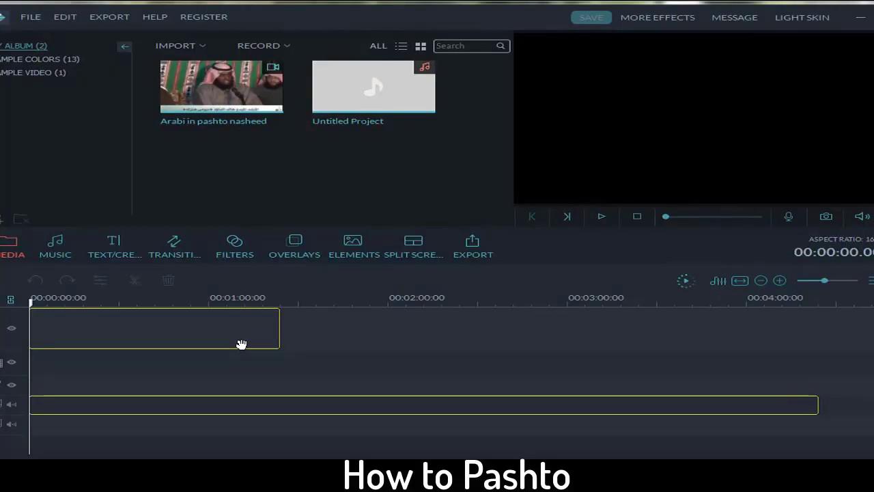
left_click_drag(241, 343, 246, 344)
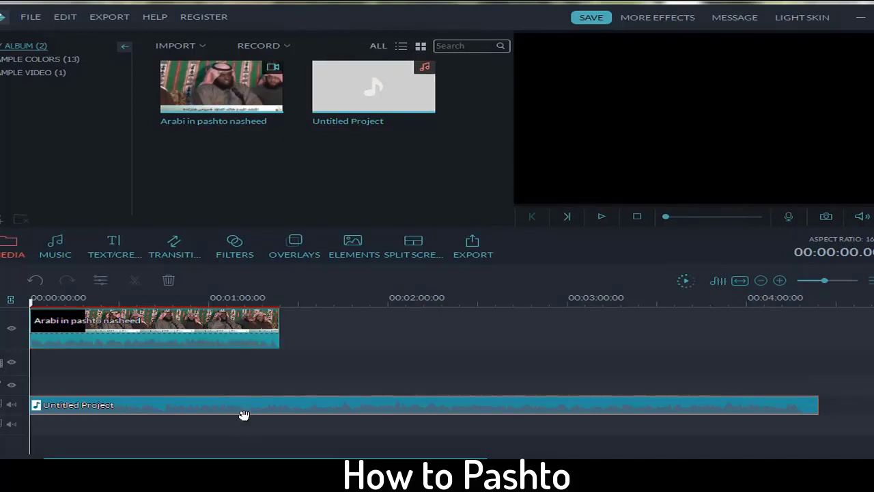
key("Delete")
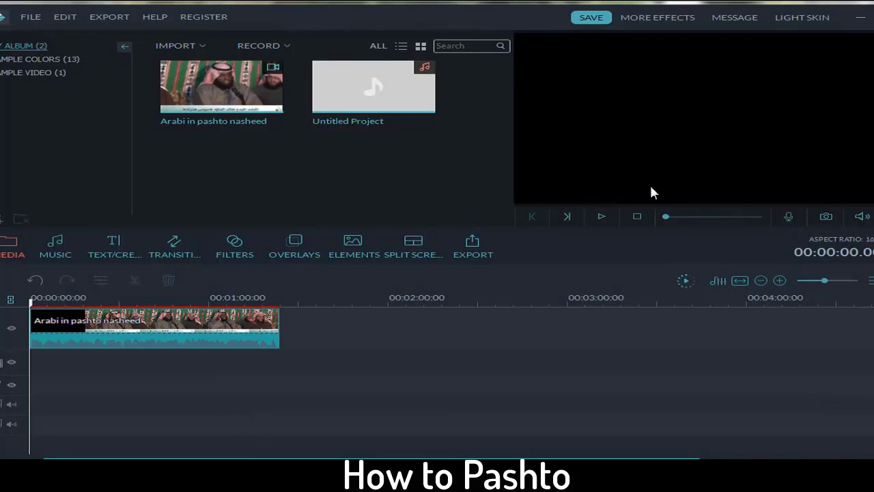
left_click(601, 217)
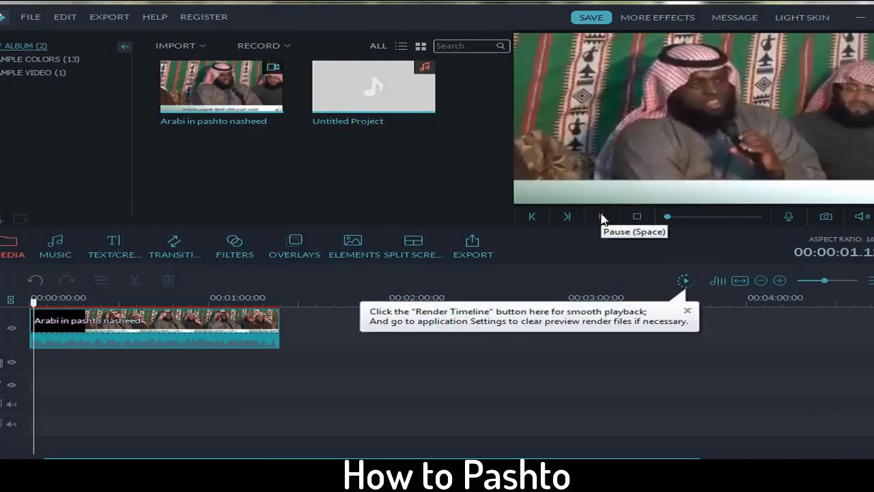
left_click(601, 217)
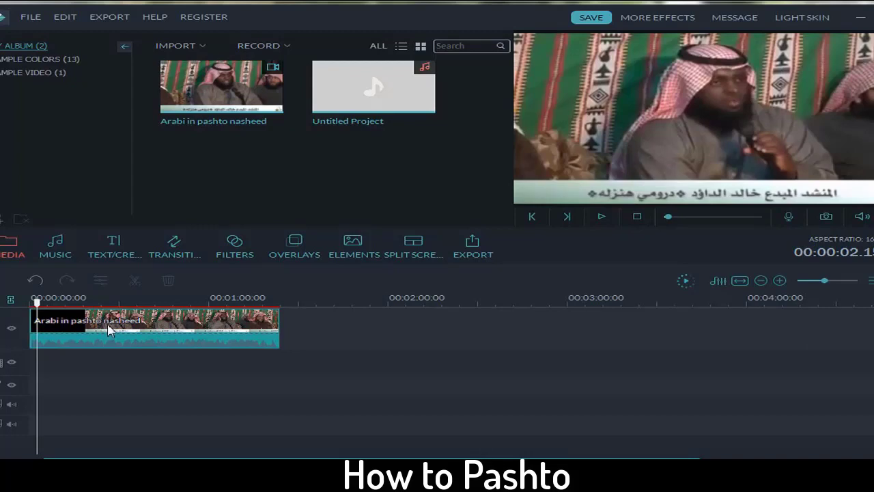
Step: Use Audio Detach on the nasheed clip to put its sound on a separate track below
right_click(103, 323)
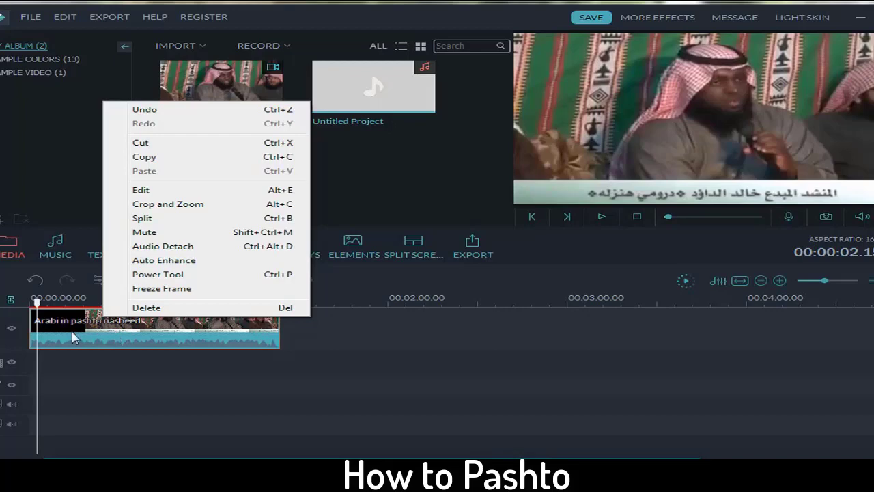
left_click(96, 325)
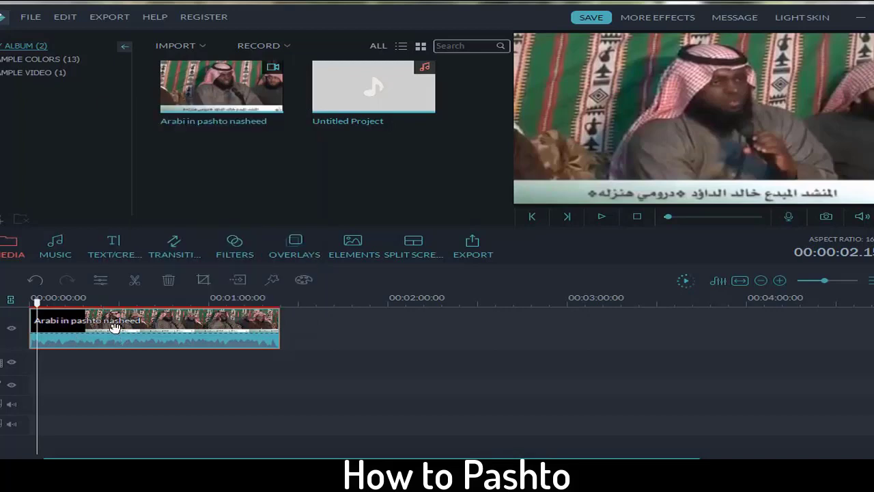
right_click(114, 327)
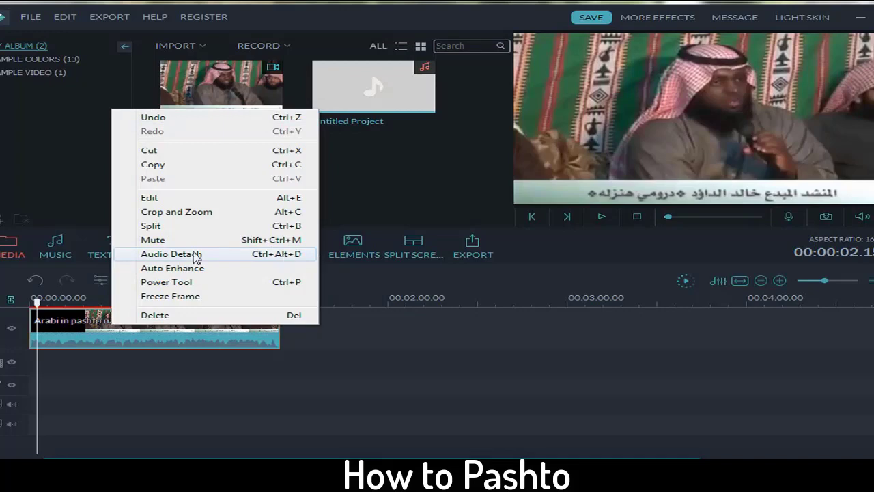
left_click(164, 255)
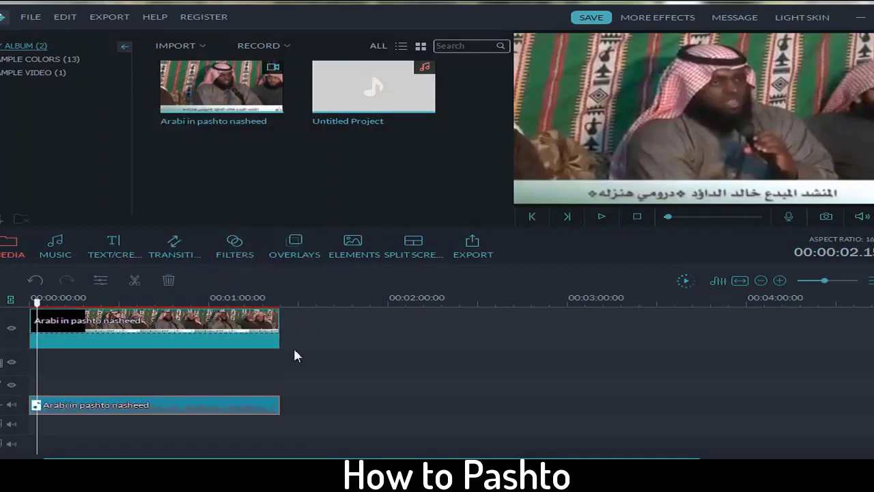
left_click(231, 336)
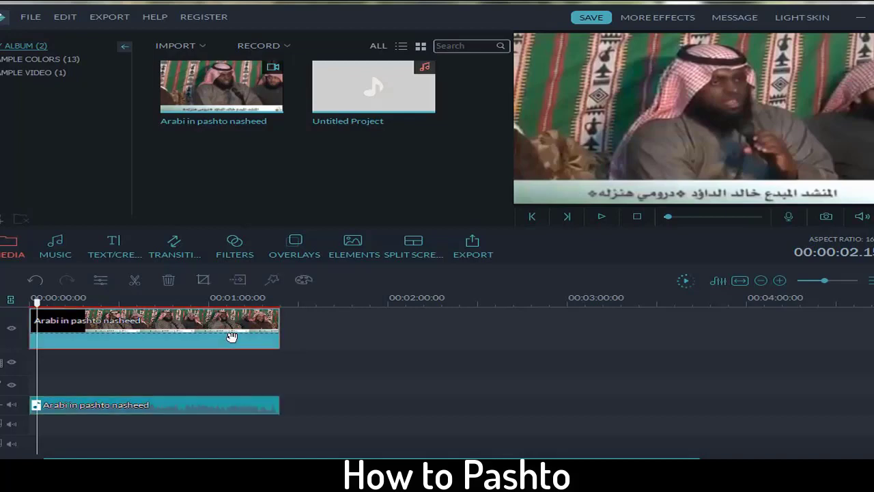
left_click(180, 406)
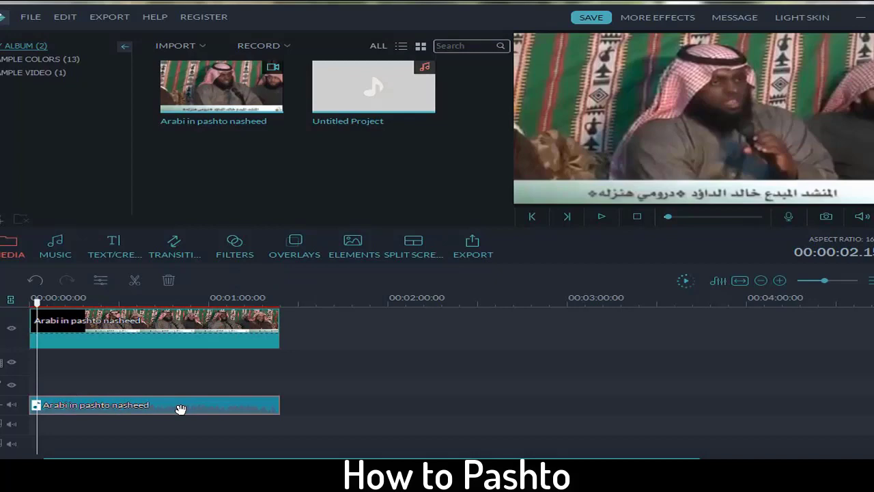
left_click(22, 314)
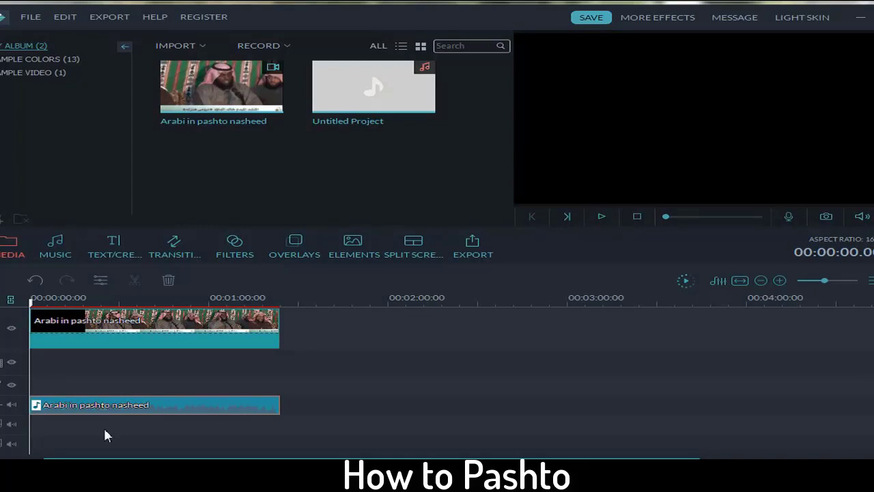
Step: Delete the detached nasheed audio clip from the audio track
key("Delete")
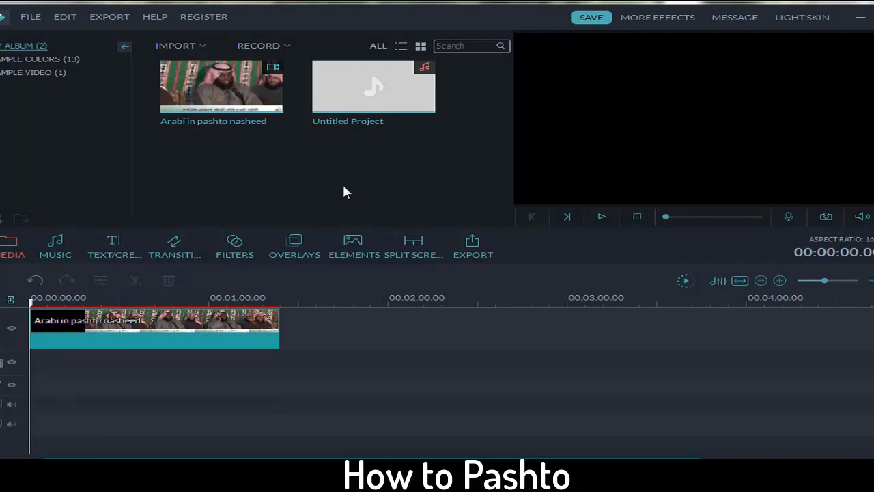
mouse_move(374, 91)
mouse_move(409, 98)
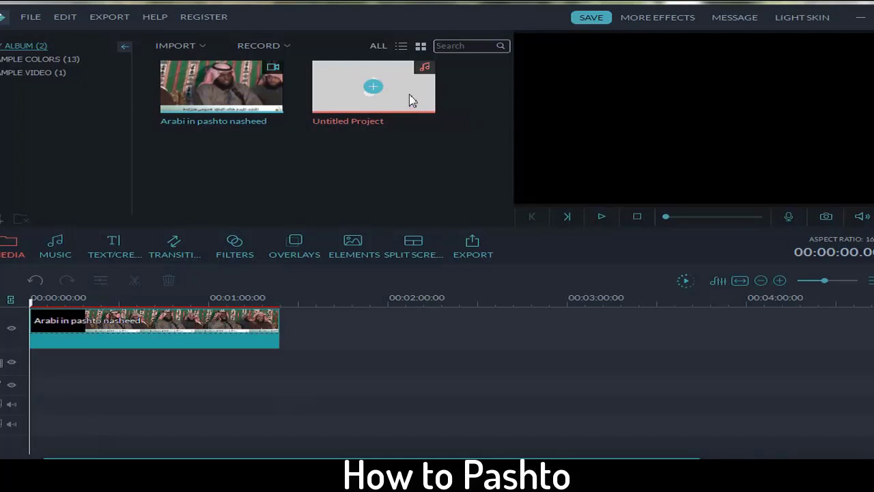
Step: Place the Untitled Project music on the audio track at 00:00:00 and preview it with the video
left_click_drag(410, 98, 46, 304)
left_click_drag(86, 406, 175, 408)
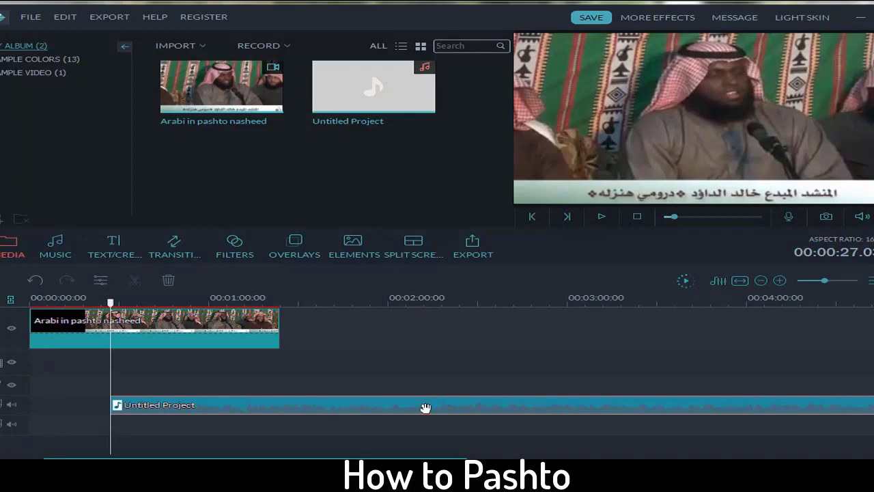
left_click_drag(426, 407, 250, 417)
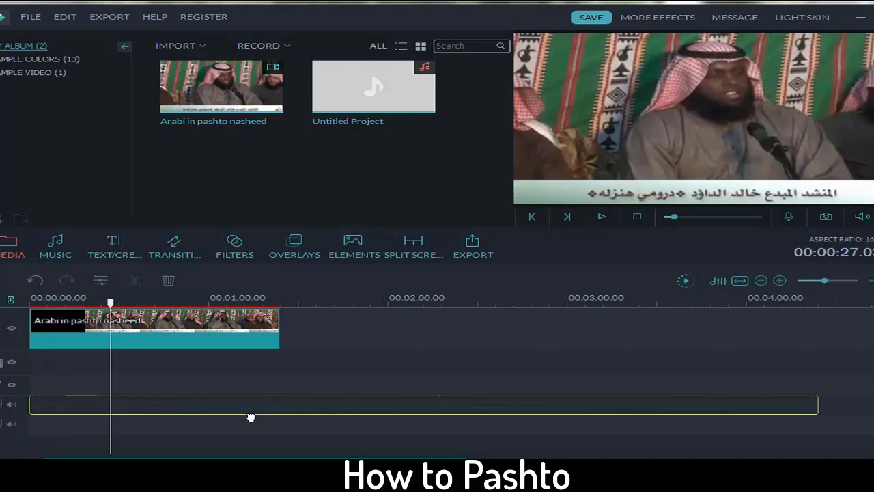
left_click_drag(112, 295, 30, 297)
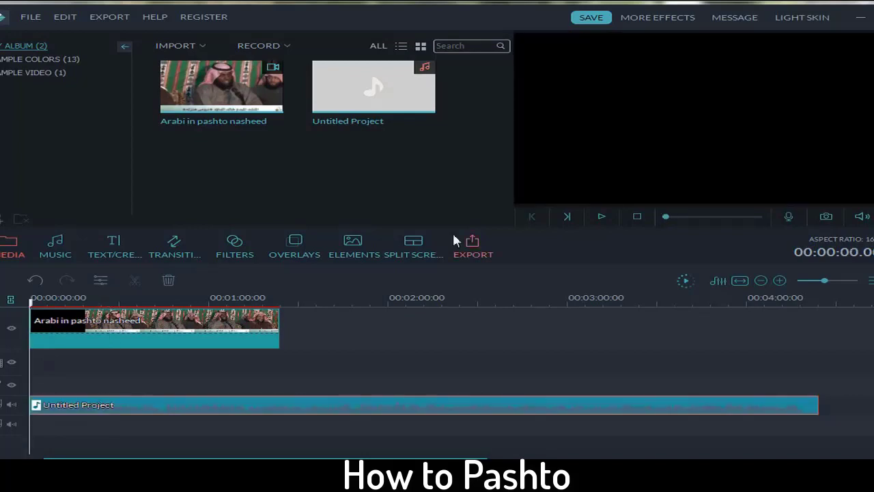
left_click(602, 217)
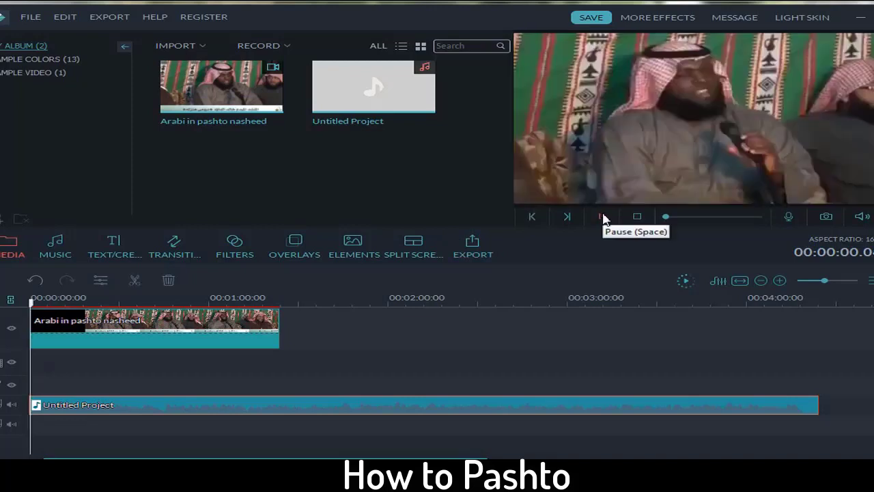
left_click(602, 217)
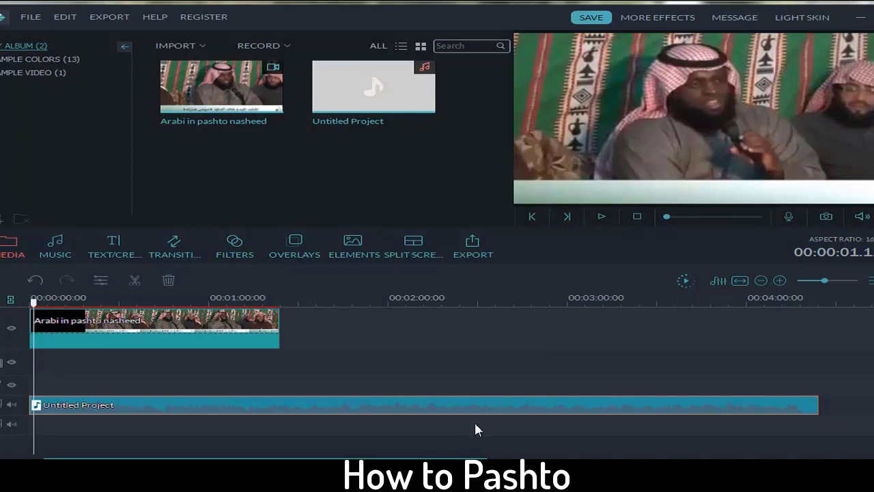
Step: Undo three times to remove the Untitled Project music moves and placement
key("ctrl+z")
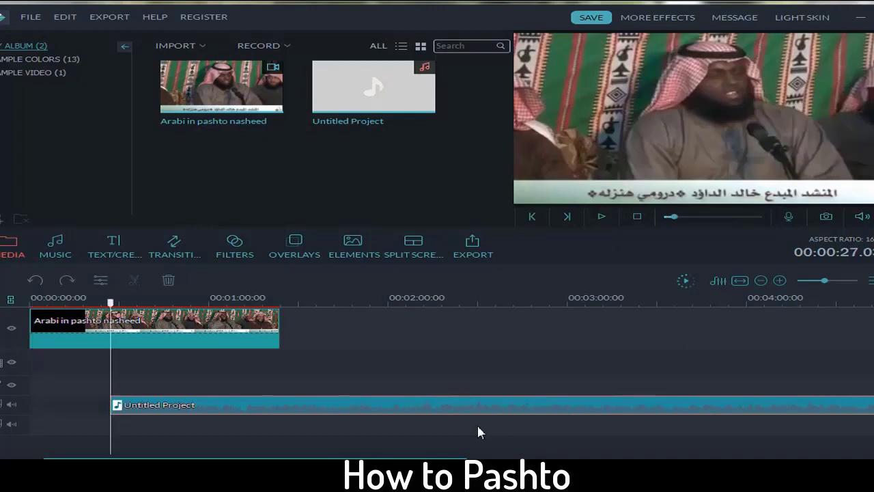
key("ctrl+z")
key("ctrl+z")
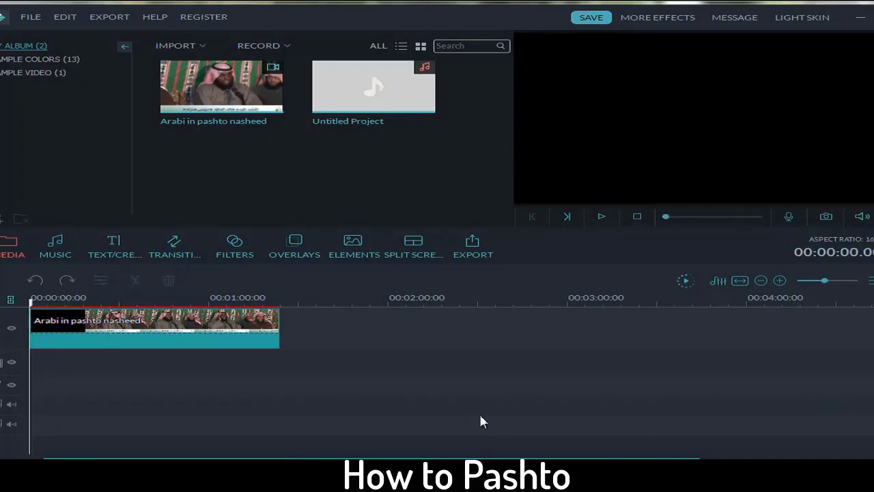
key("ctrl+z")
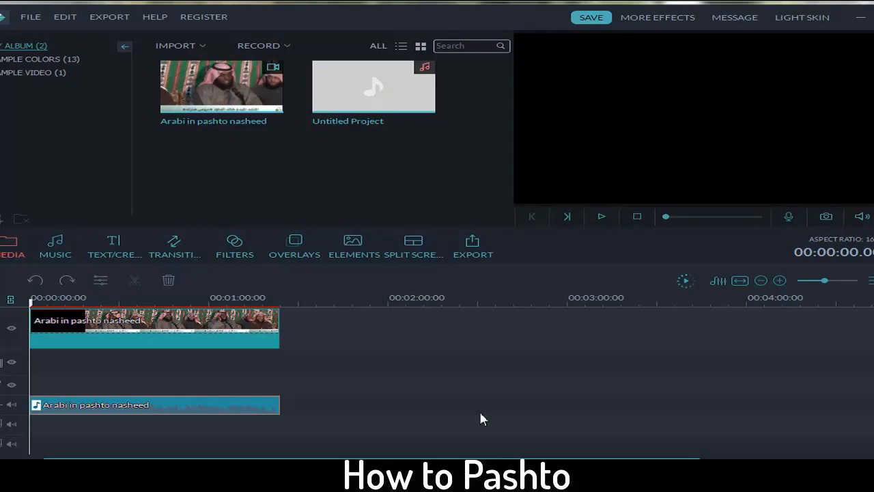
Step: Add the Untitled Project music at 0:00 on a second audio track and set the playhead at the video's end (~1:23)
mouse_move(379, 83)
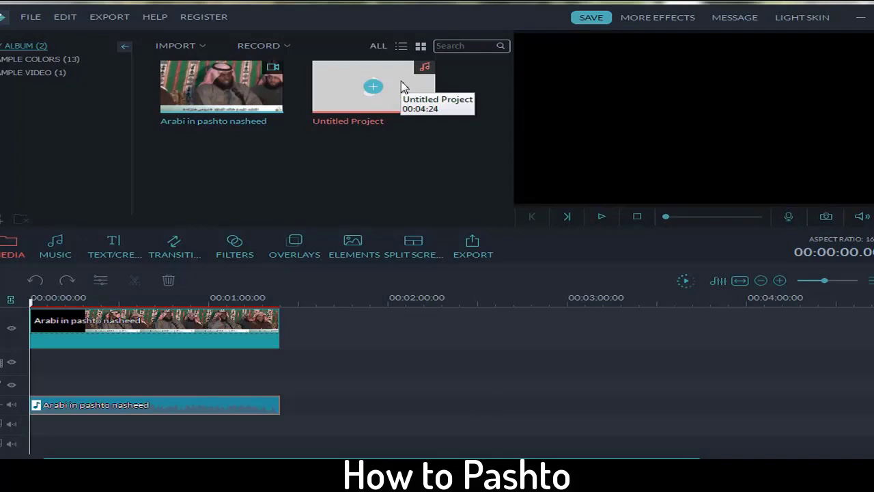
left_click_drag(402, 86, 30, 421)
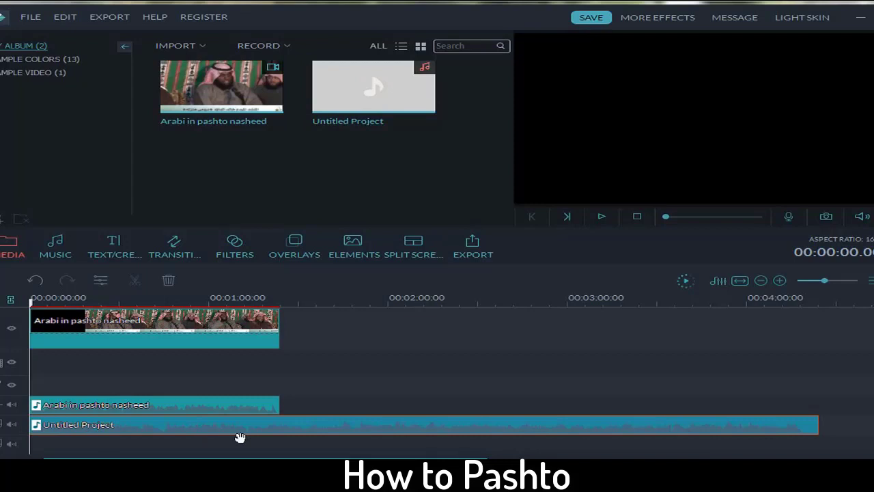
left_click(404, 370)
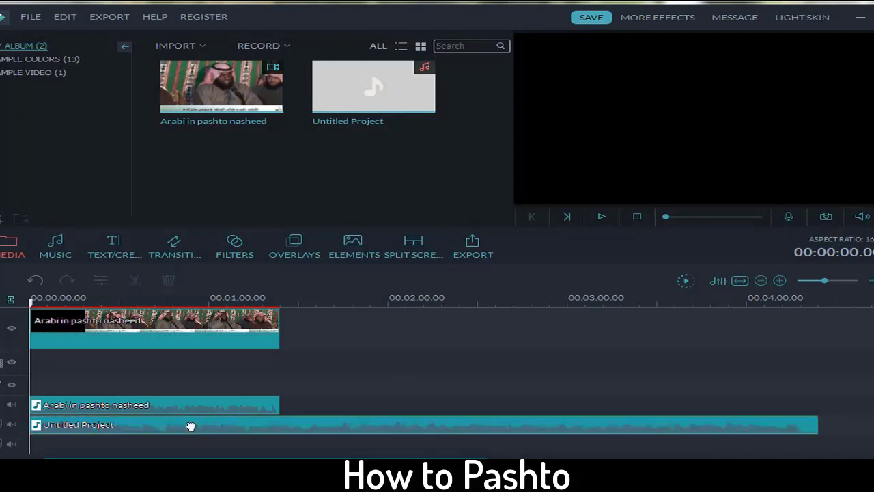
left_click(190, 426)
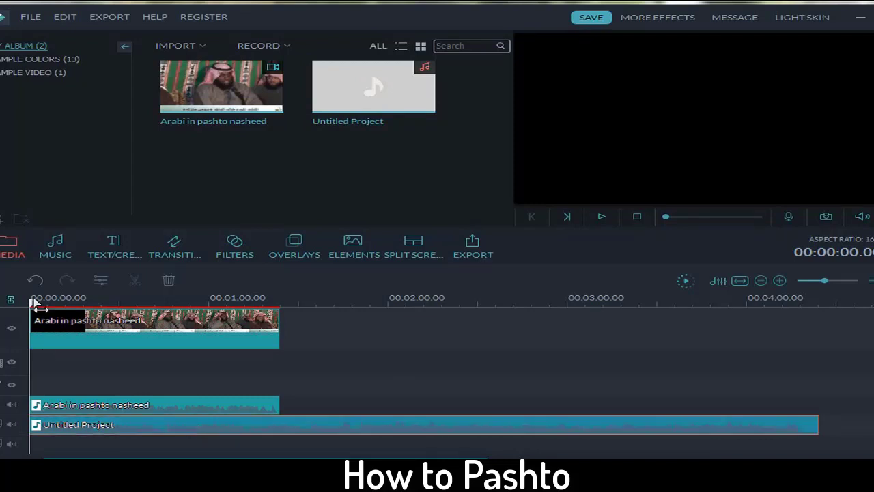
left_click(279, 366)
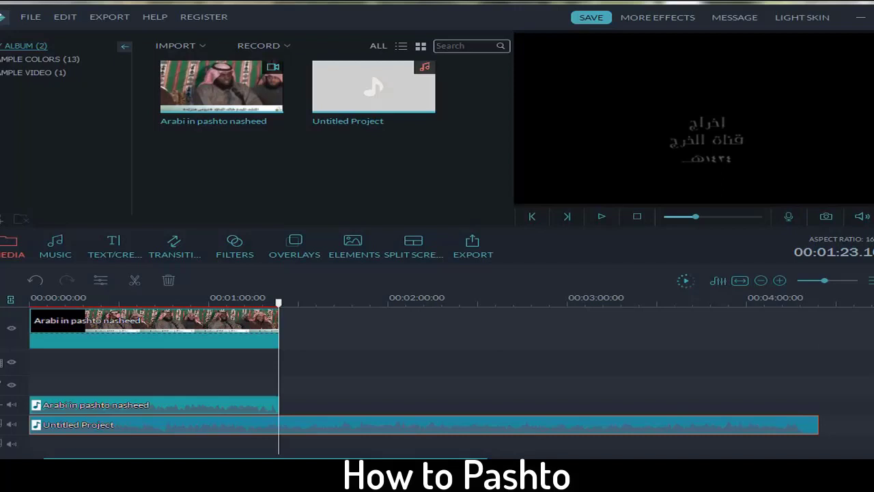
Step: Split the music at the nasheed's end with Ctrl+B, delete the overhanging tail, and return the playhead to 0:00
key("ctrl+b")
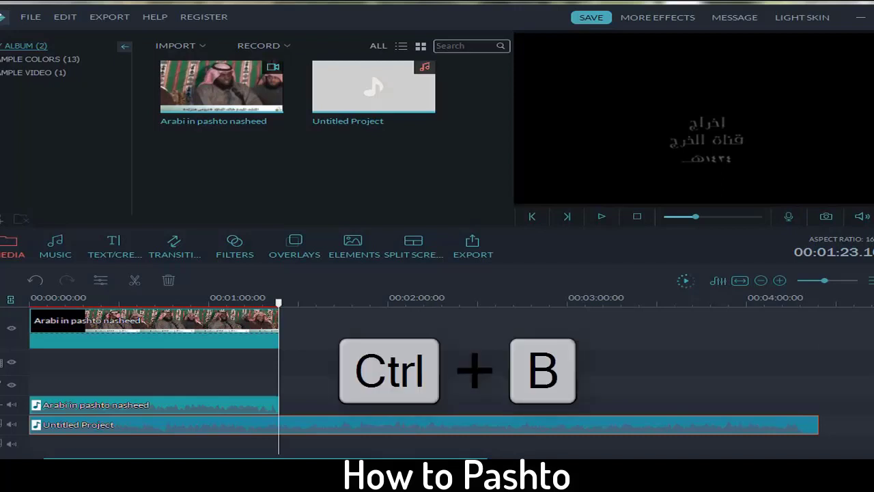
key("ctrl+b")
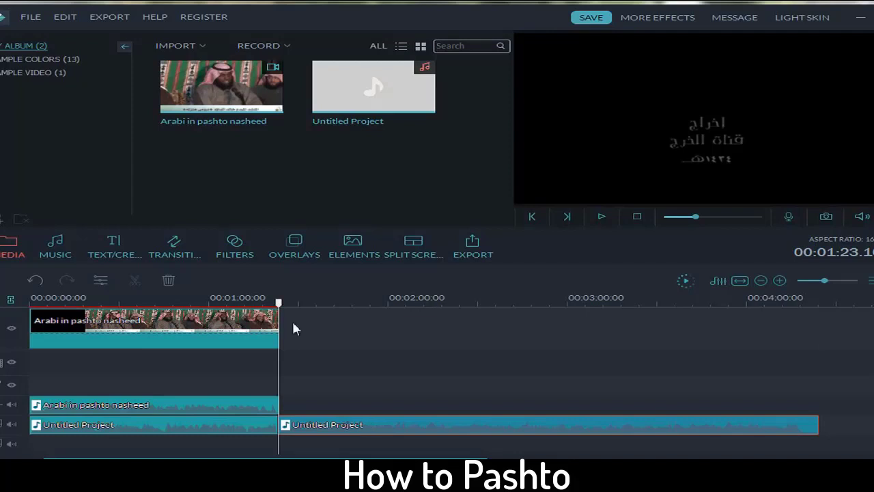
left_click_drag(292, 319, 310, 312)
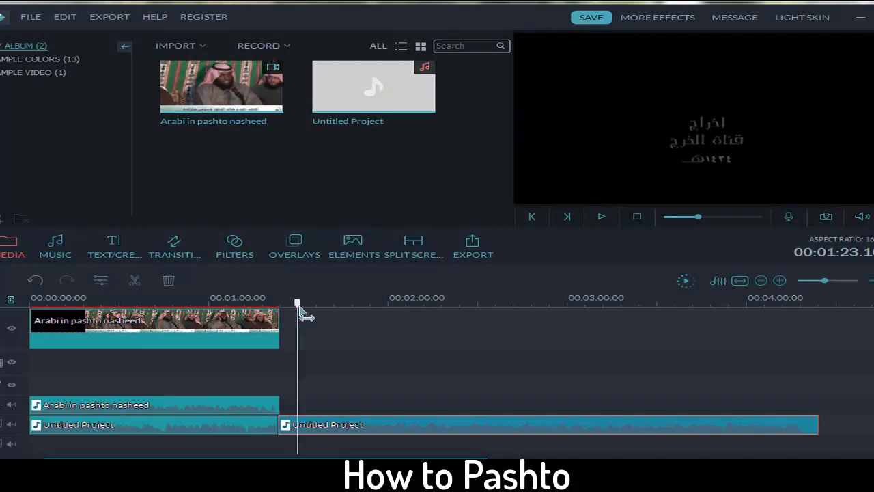
left_click(134, 282)
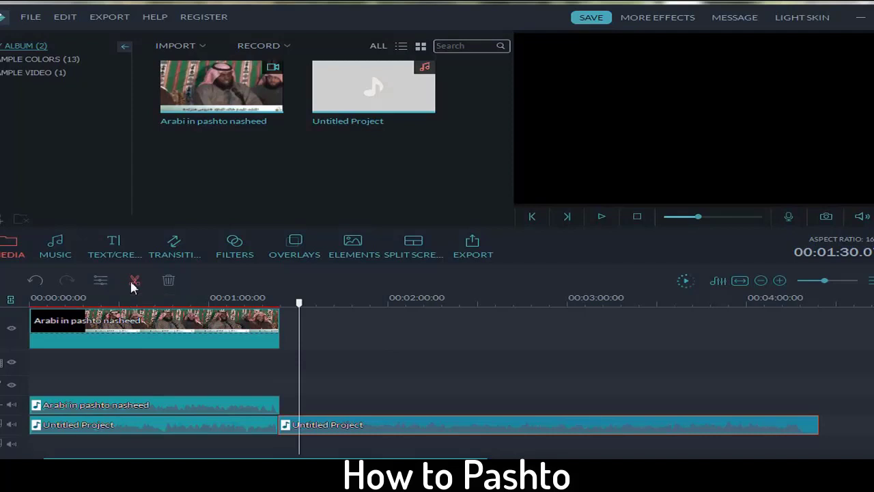
key("Delete")
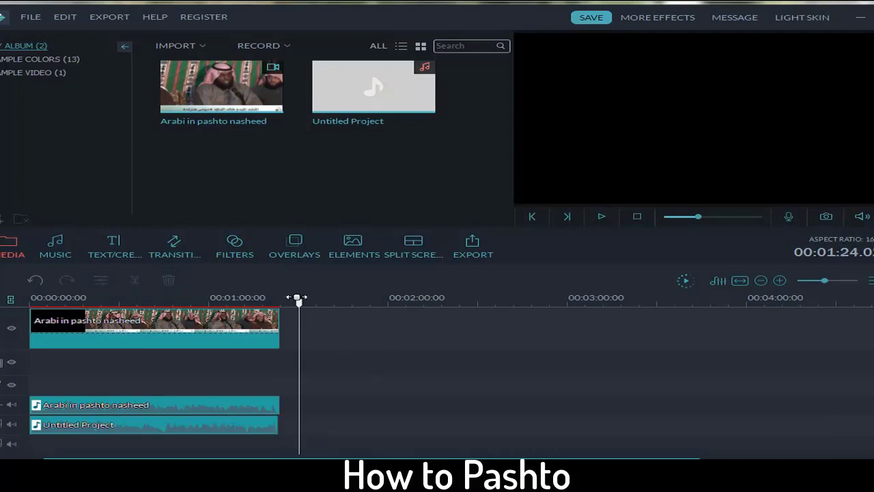
left_click_drag(297, 297, 30, 298)
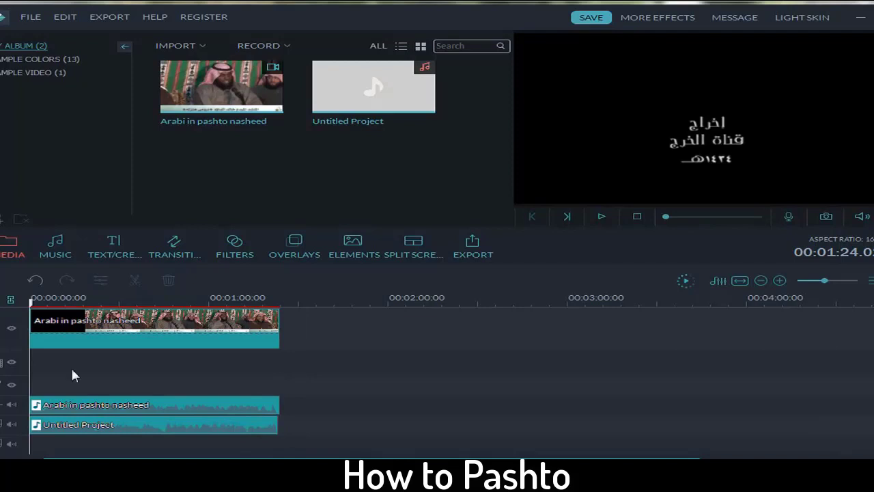
Step: Select the trimmed Untitled Project music clip and bring up its context menu
left_click(77, 425)
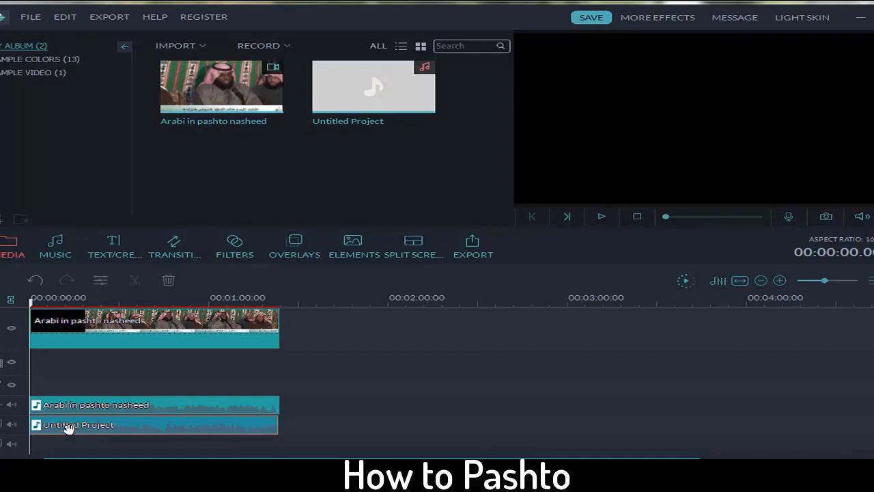
right_click(113, 432)
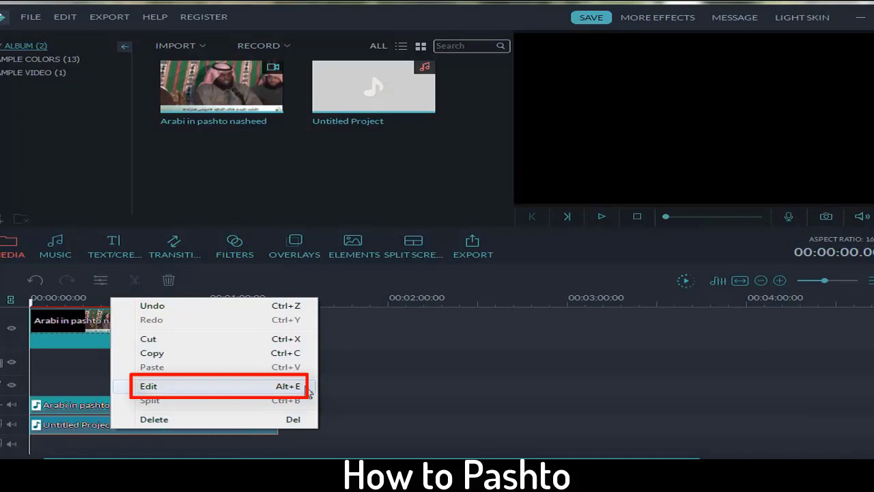
Step: Open the music clip's audio Edit settings, trying 0.5 speed before restoring it to 1
left_click(248, 388)
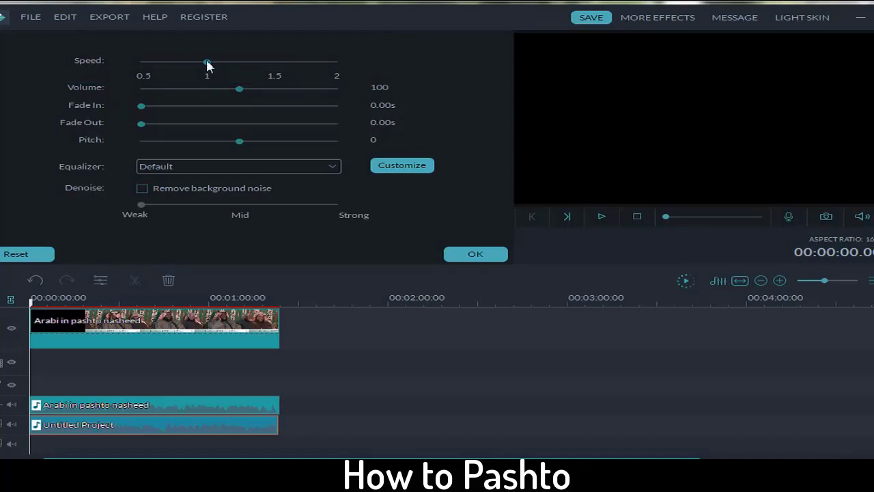
left_click_drag(187, 62, 141, 62)
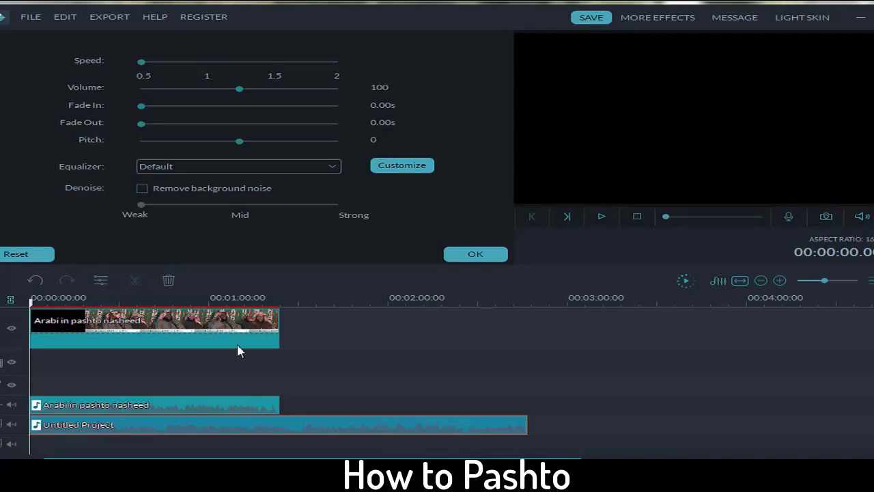
left_click(206, 62)
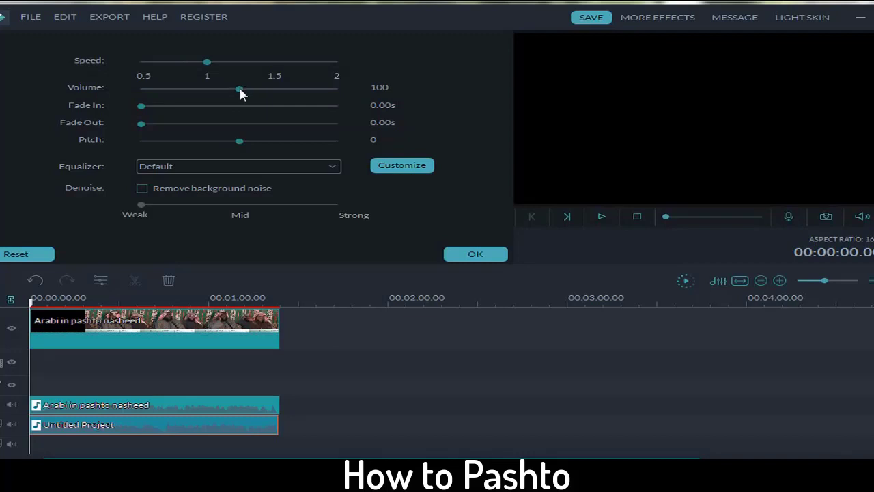
Step: Drop the Untitled Project music volume from 100 to 18 and set Fade In to 1.12s
left_click_drag(239, 88, 195, 87)
left_click_drag(176, 89, 167, 89)
left_click_drag(161, 90, 158, 89)
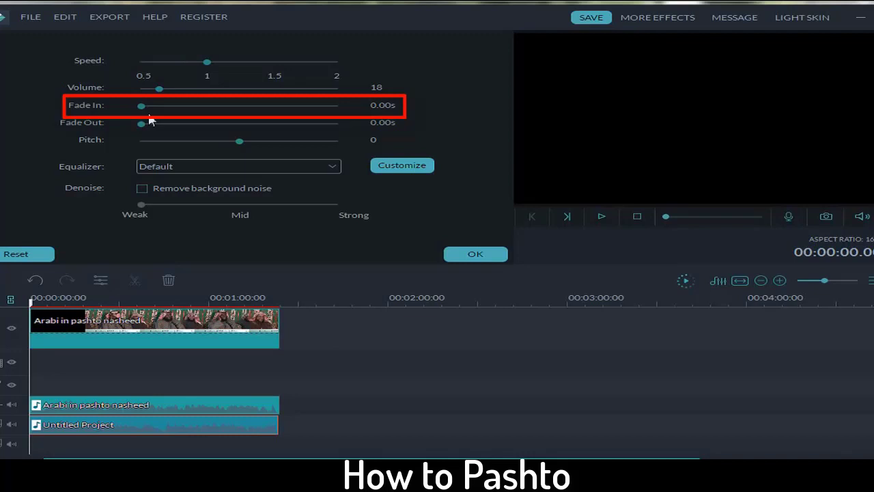
mouse_move(140, 107)
left_mouse_down()
mouse_move(196, 107)
mouse_move(185, 107)
left_mouse_up()
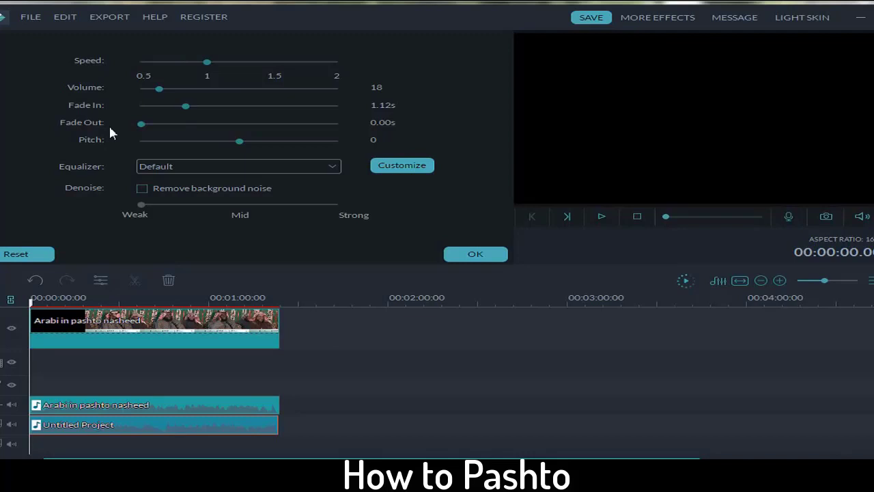
Step: Set the music's Fade Out to 1.12s and background noise removal to Mid, then confirm with OK
left_click(185, 123)
left_click_drag(142, 204, 236, 206)
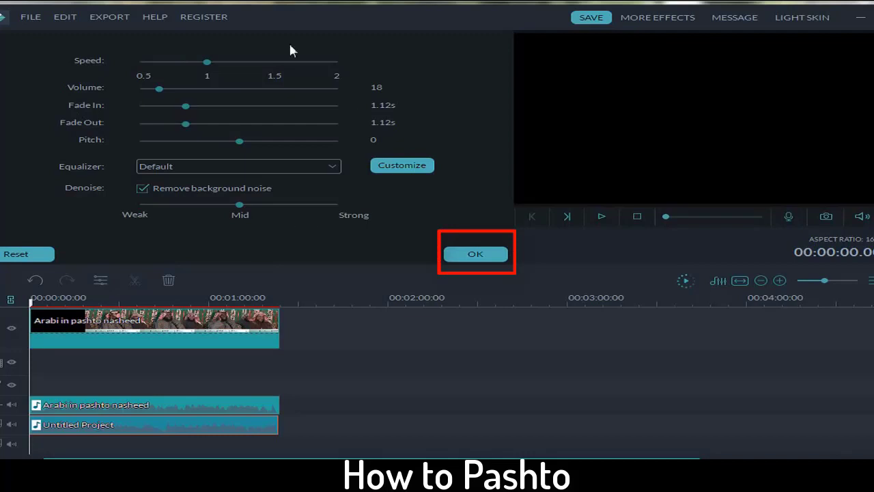
left_click(472, 256)
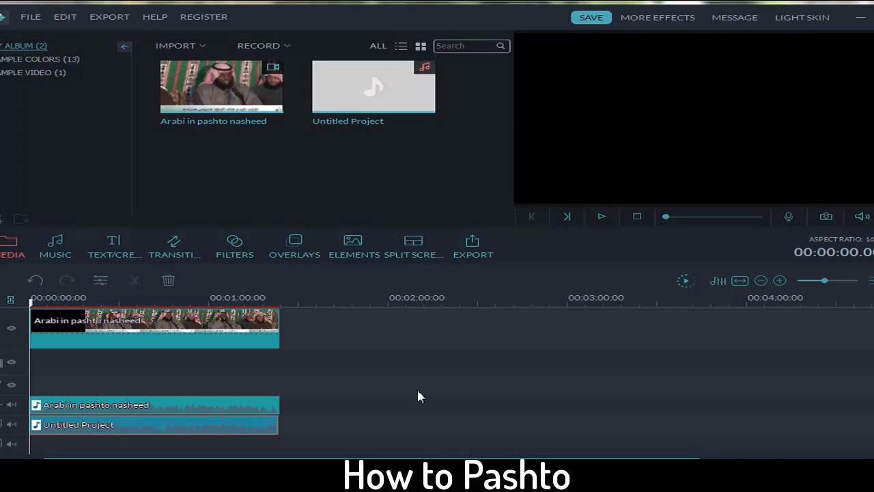
left_click(51, 248)
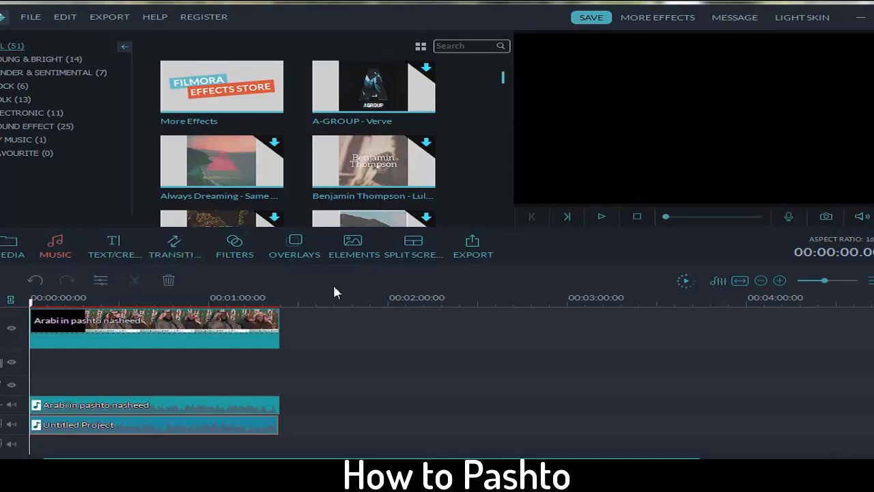
left_click(6, 248)
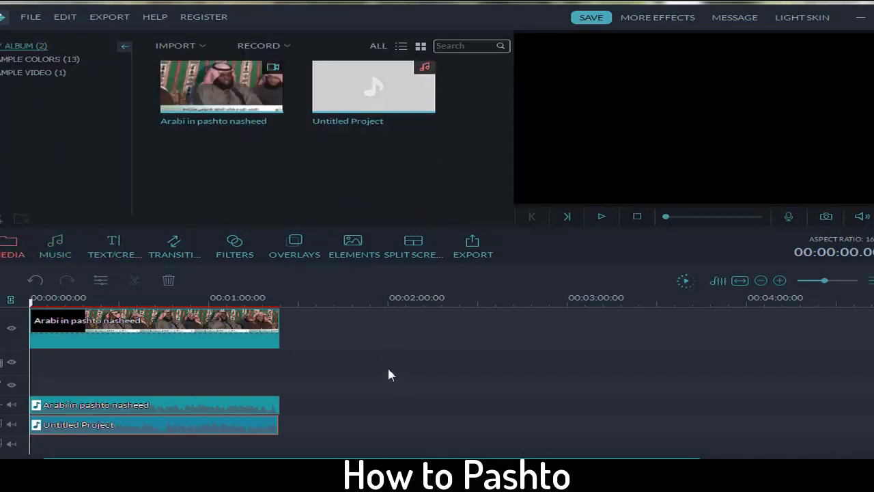